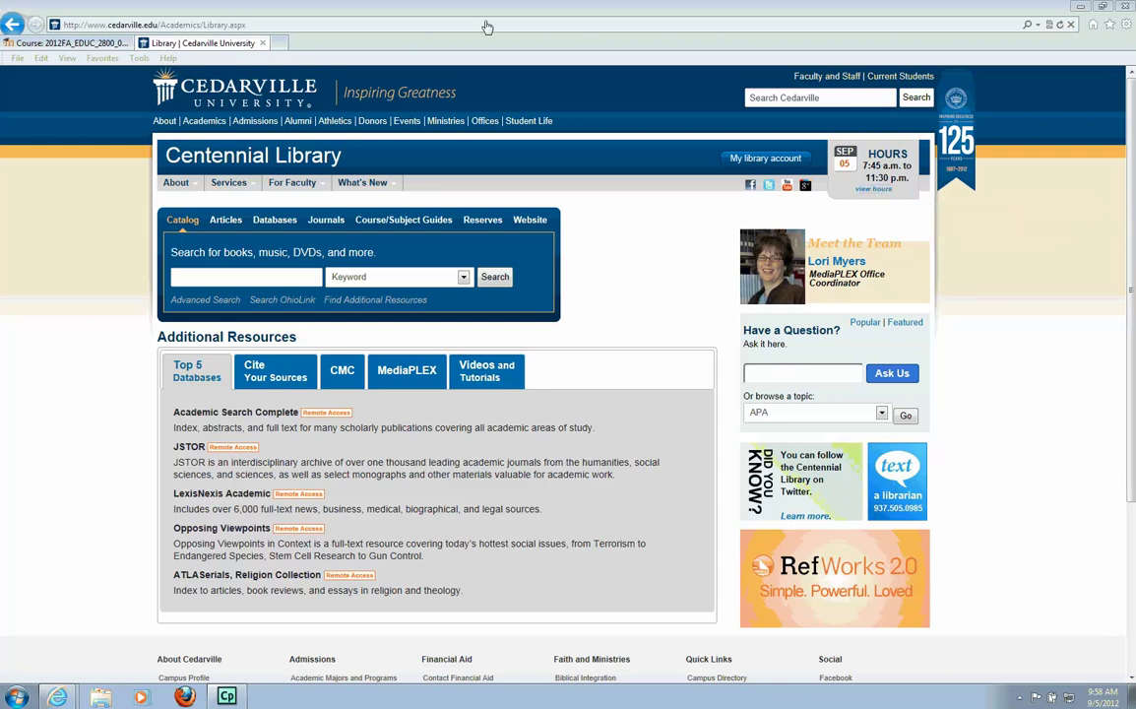
Step: View the Centennial Library's opening hours via the 'view hours' link under HOURS
{"action": "left_click", "coordinate": [874, 190]}
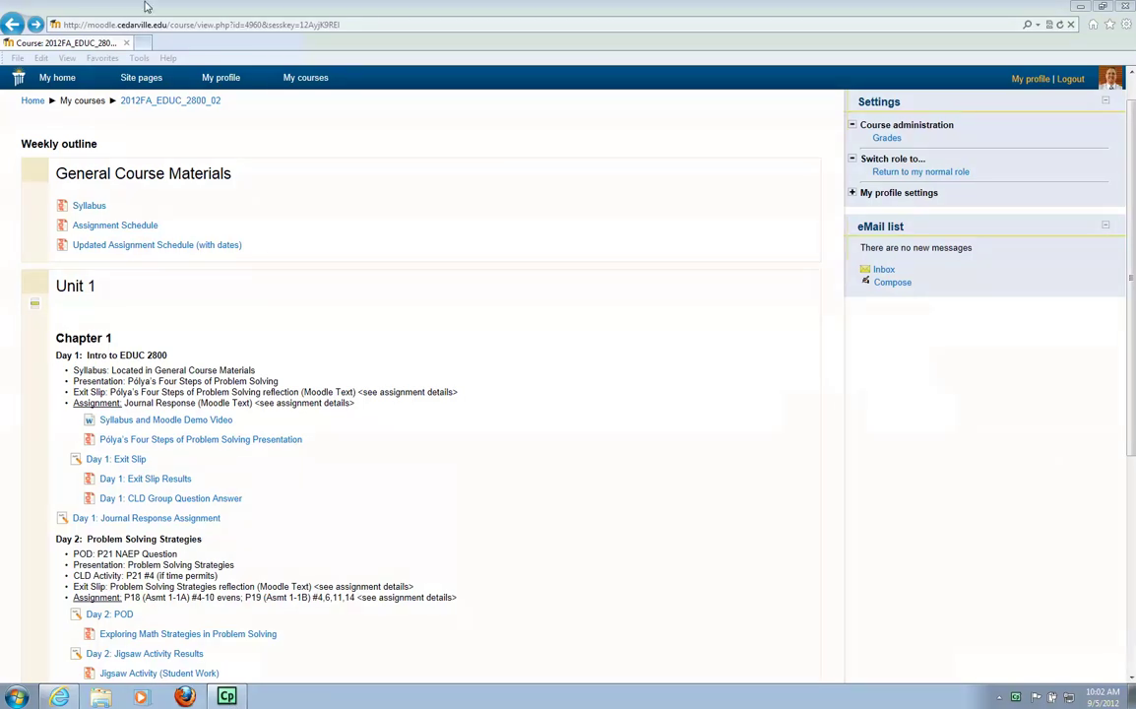
Step: Scroll the 2012FA_EDUC_2800_02 course outline down to the Day 4: Displaying Data section
{"action": "left_click_drag", "start_coordinate": [1132, 313], "coordinate": [1132, 554]}
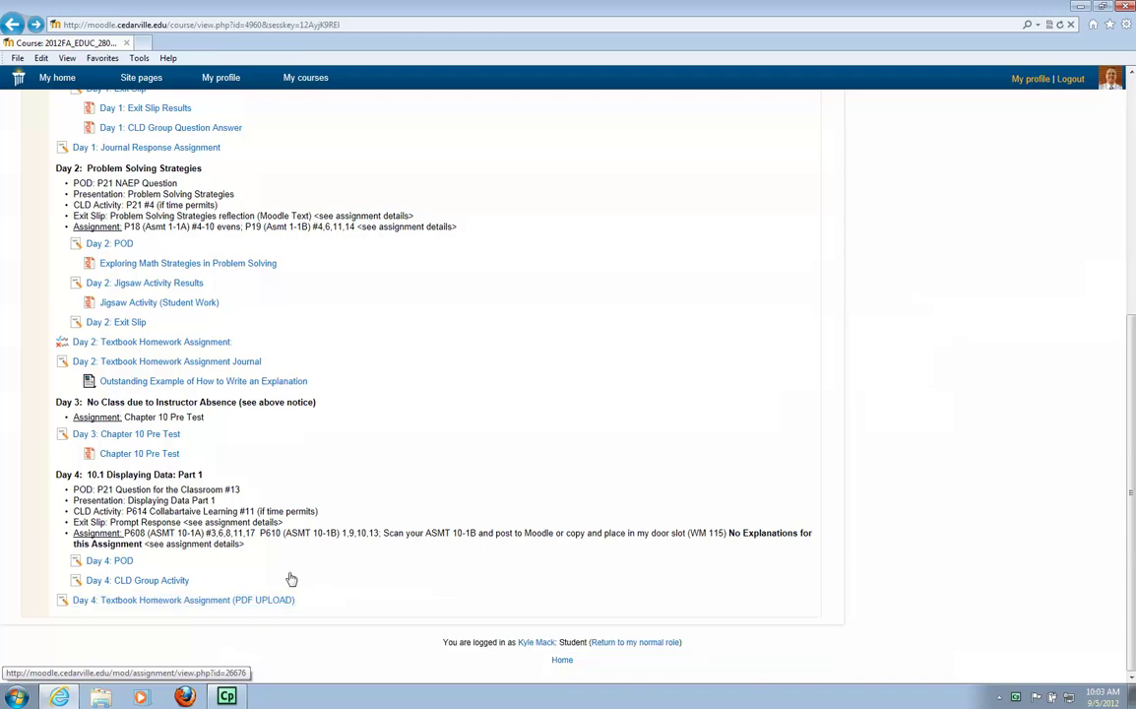
Step: Open the Day 4 Textbook Homework Assignment (PDF UPLOAD) and its Upload files form
{"action": "left_click", "coordinate": [199, 601]}
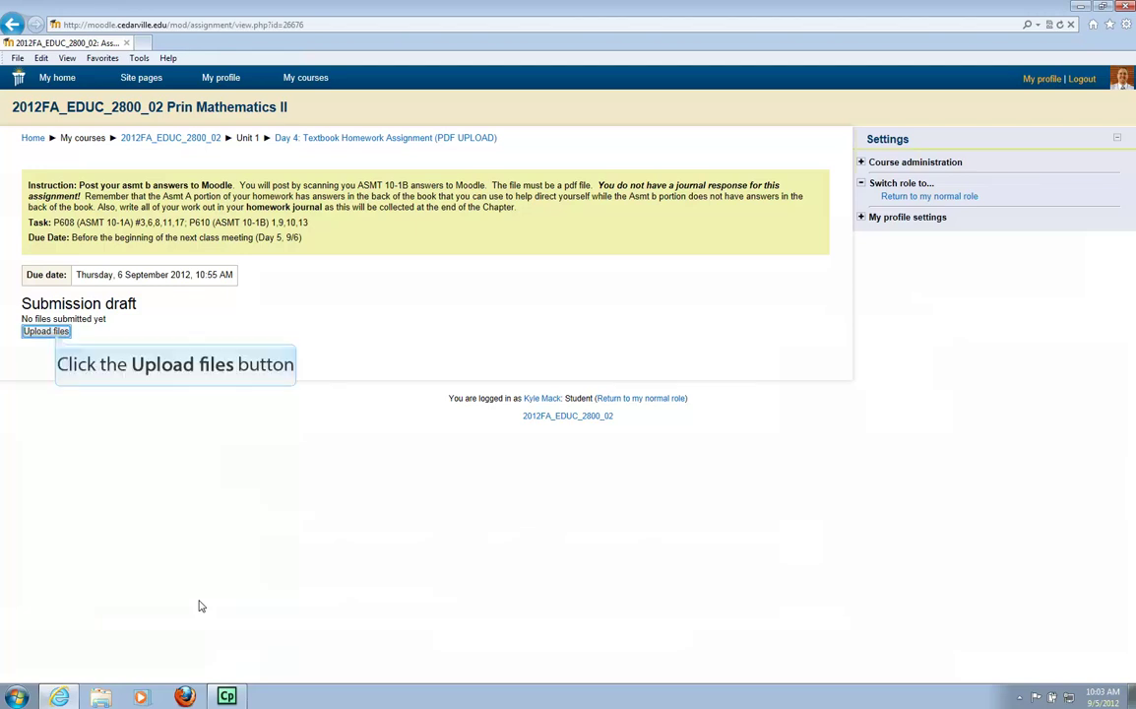
{"action": "left_click", "coordinate": [57, 335]}
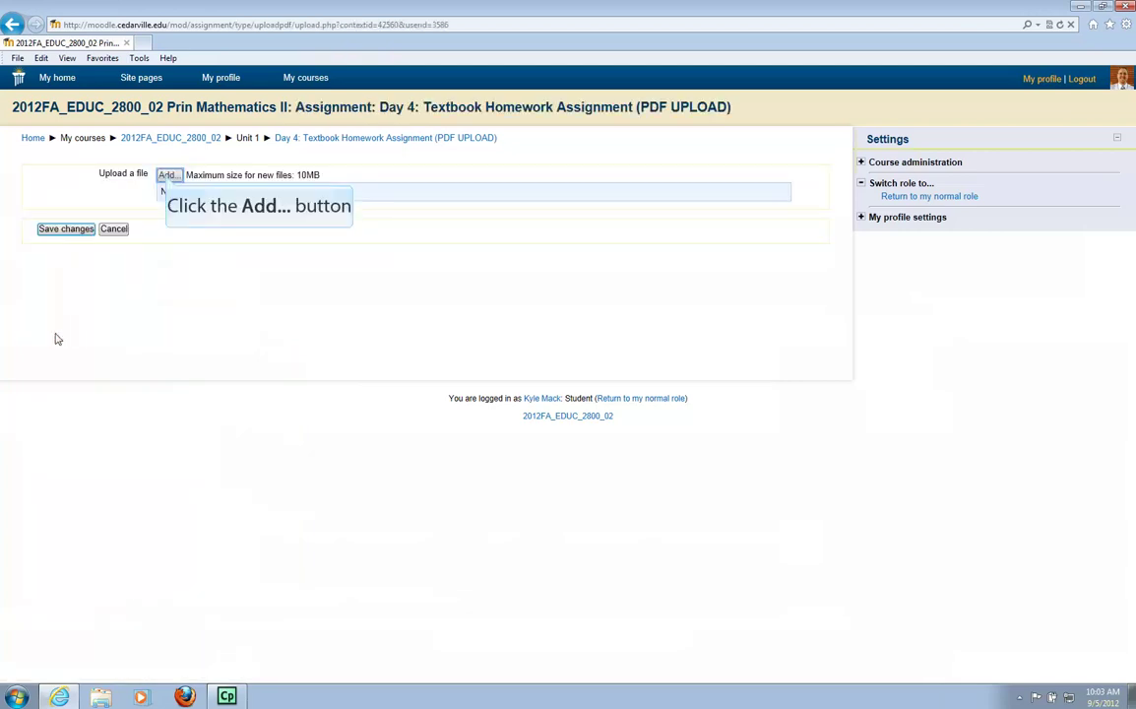
Step: Pick Fall Schedule 2012.pdf from the L: drive in the file picker
{"action": "left_click", "coordinate": [166, 177]}
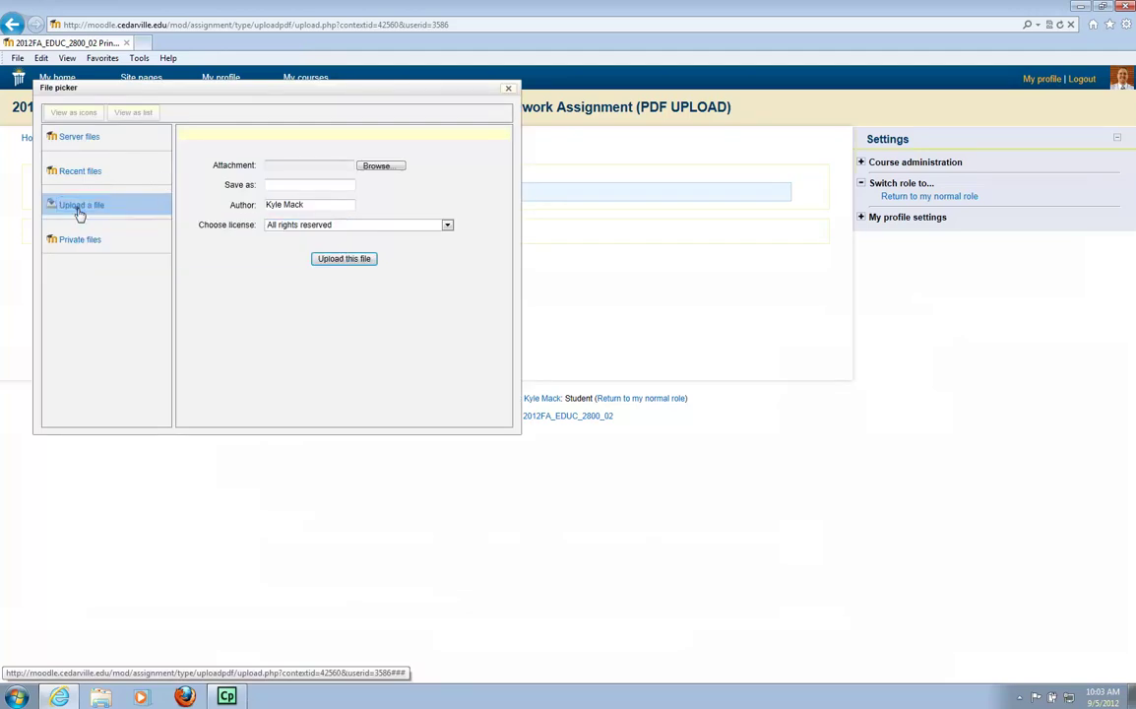
{"action": "left_click", "coordinate": [380, 166]}
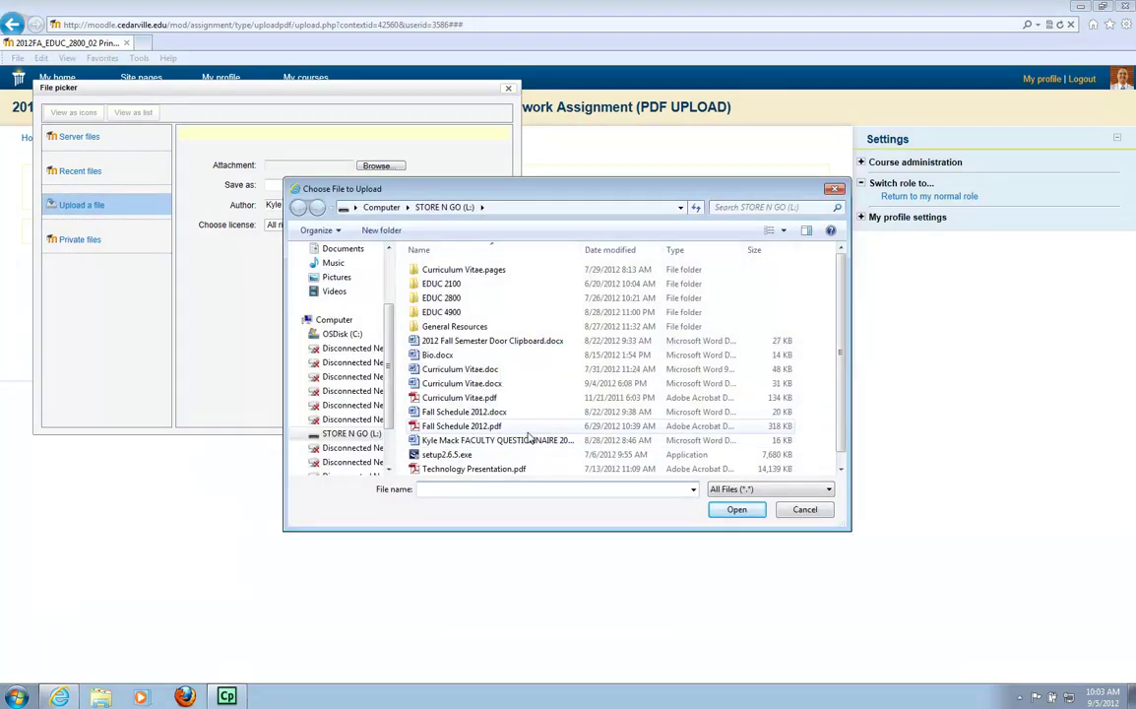
{"action": "scroll", "coordinate": [658, 394], "scroll_direction": "down", "scroll_amount": 1}
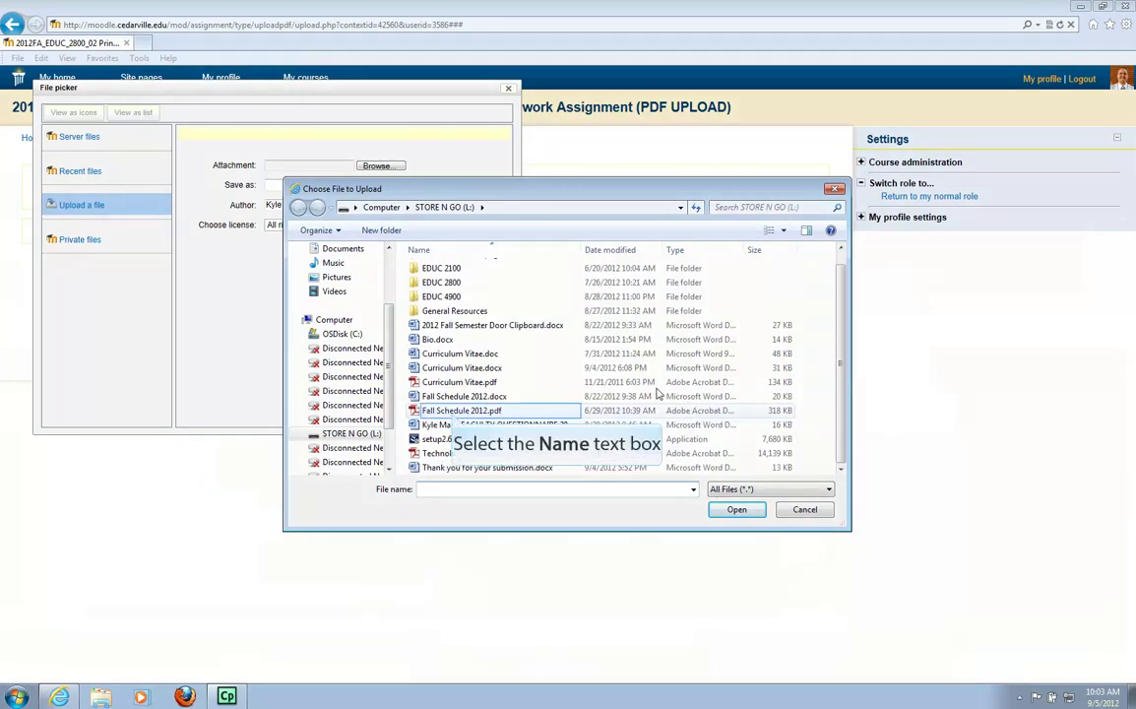
{"action": "left_click", "coordinate": [461, 410]}
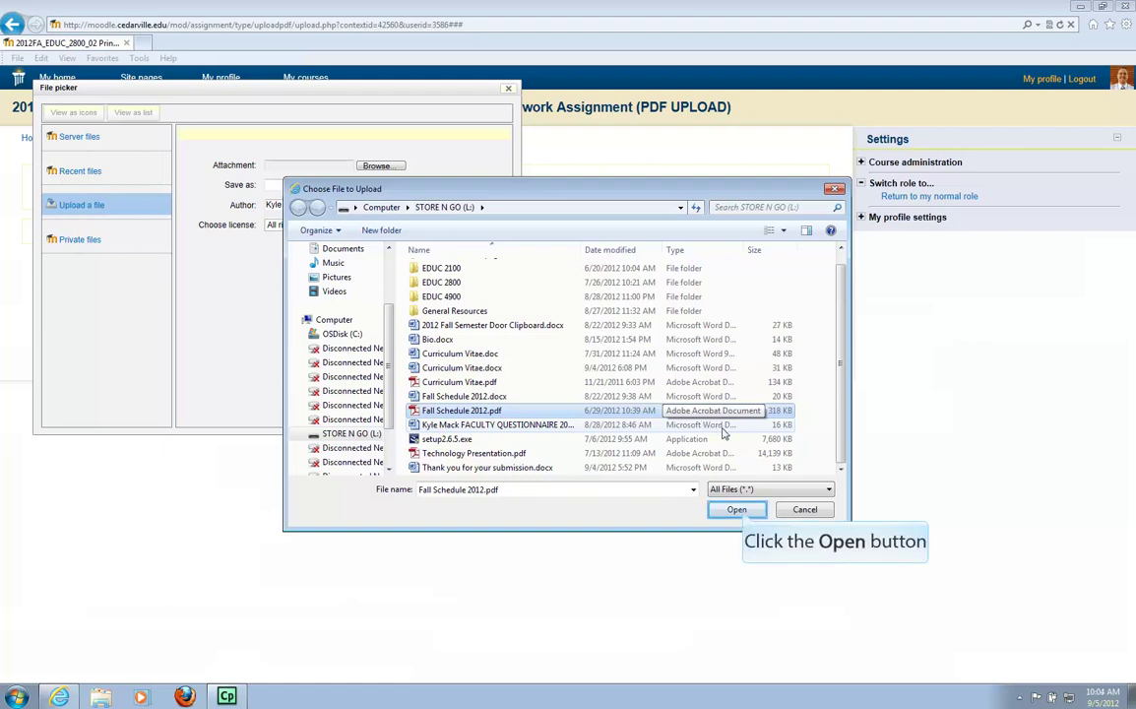
{"action": "left_click", "coordinate": [739, 510]}
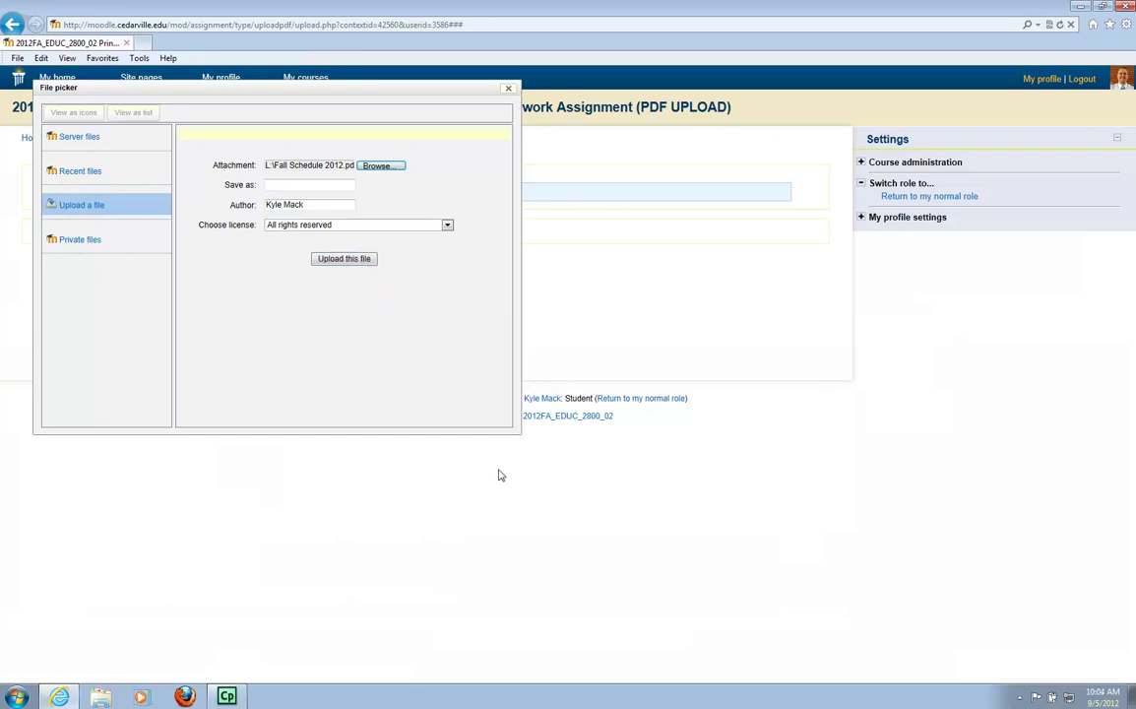
Step: Upload Fall Schedule 2012.pdf to the submission and check its file options
{"action": "left_click", "coordinate": [363, 262]}
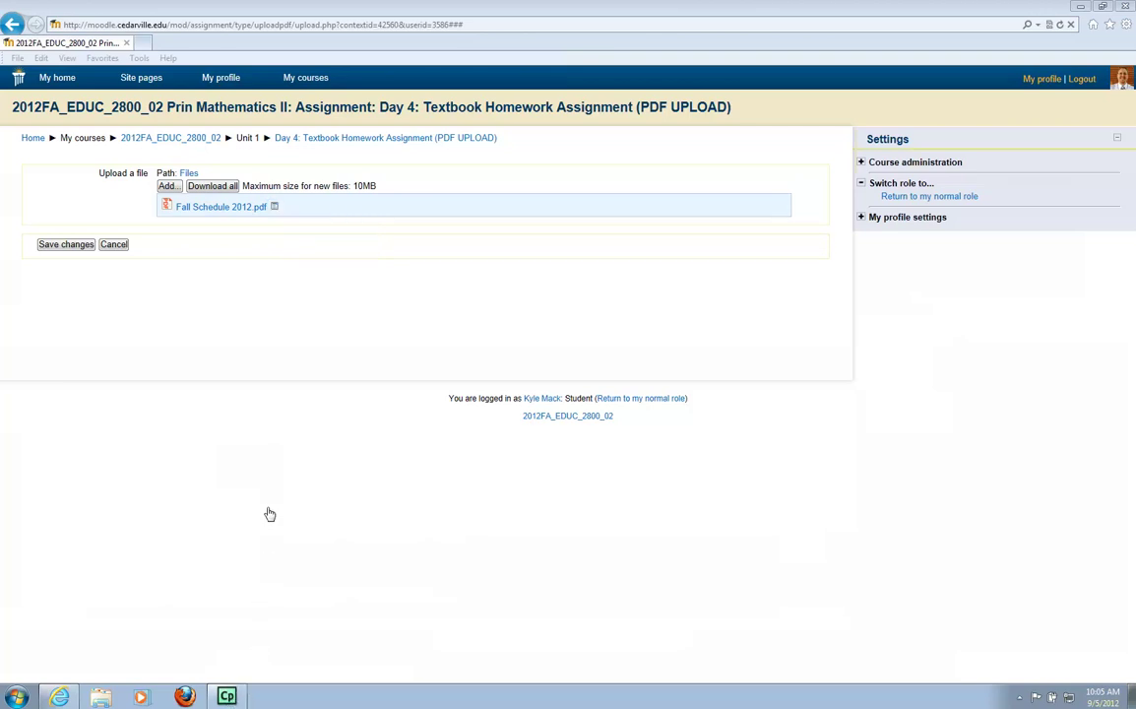
{"action": "left_click", "coordinate": [275, 209]}
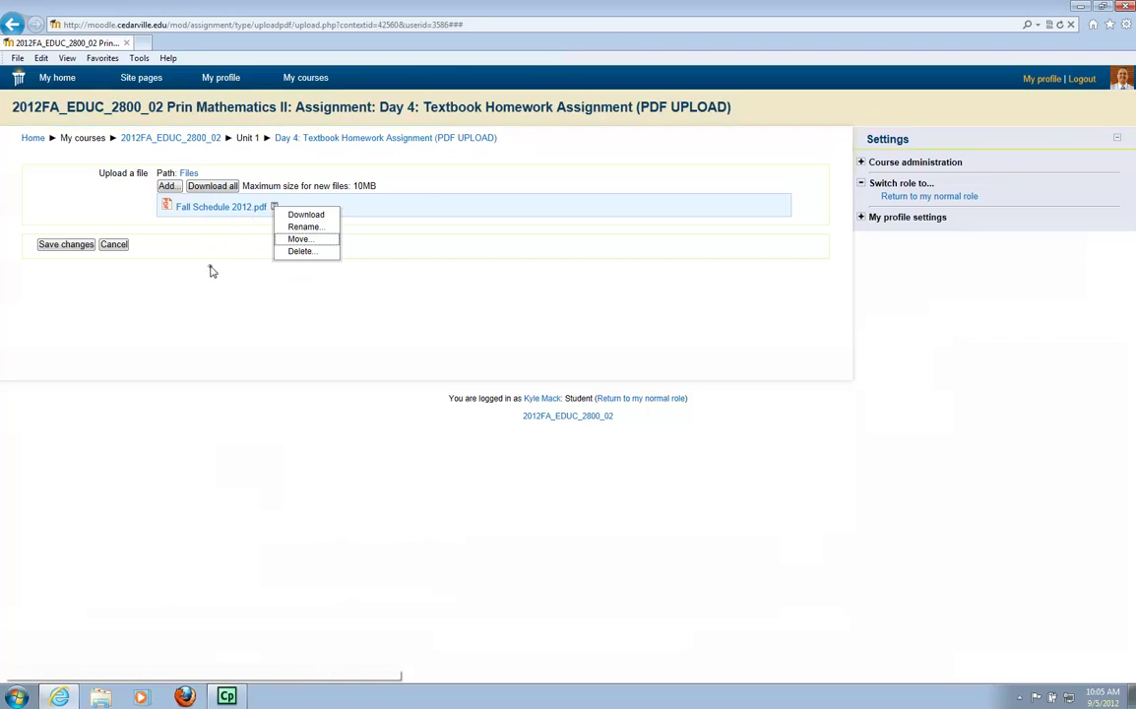
{"action": "left_click", "coordinate": [210, 271]}
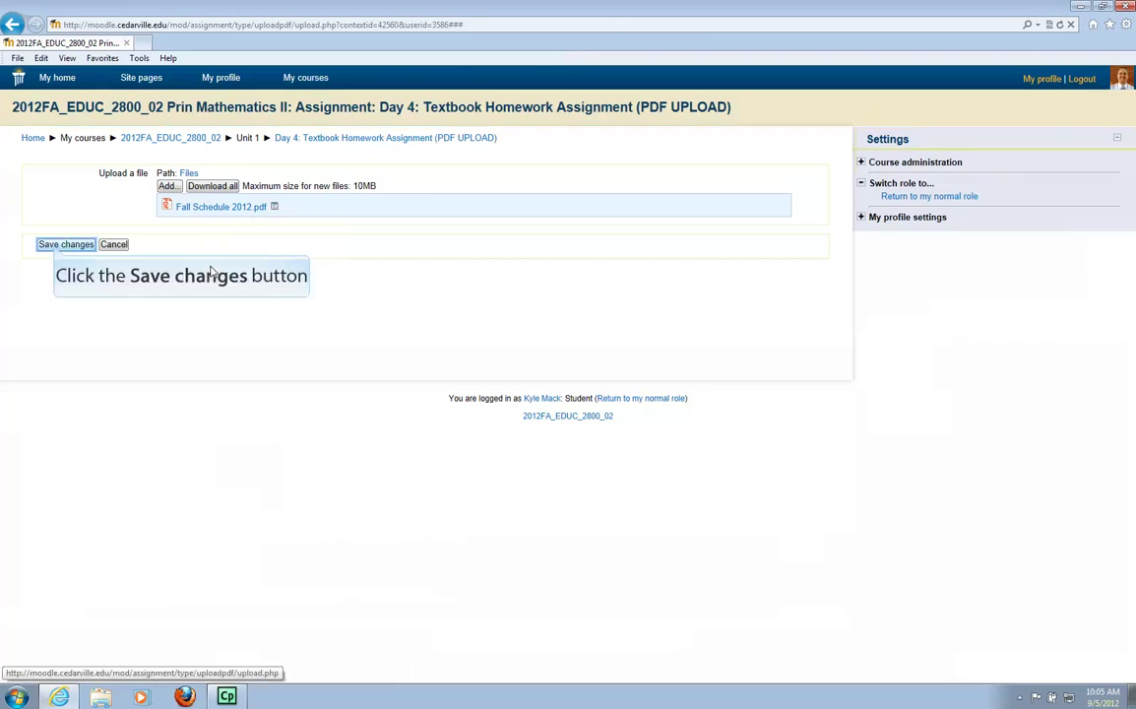
Step: Save the upload form so Fall Schedule 2012.pdf becomes the submission draft
{"action": "left_click", "coordinate": [55, 249]}
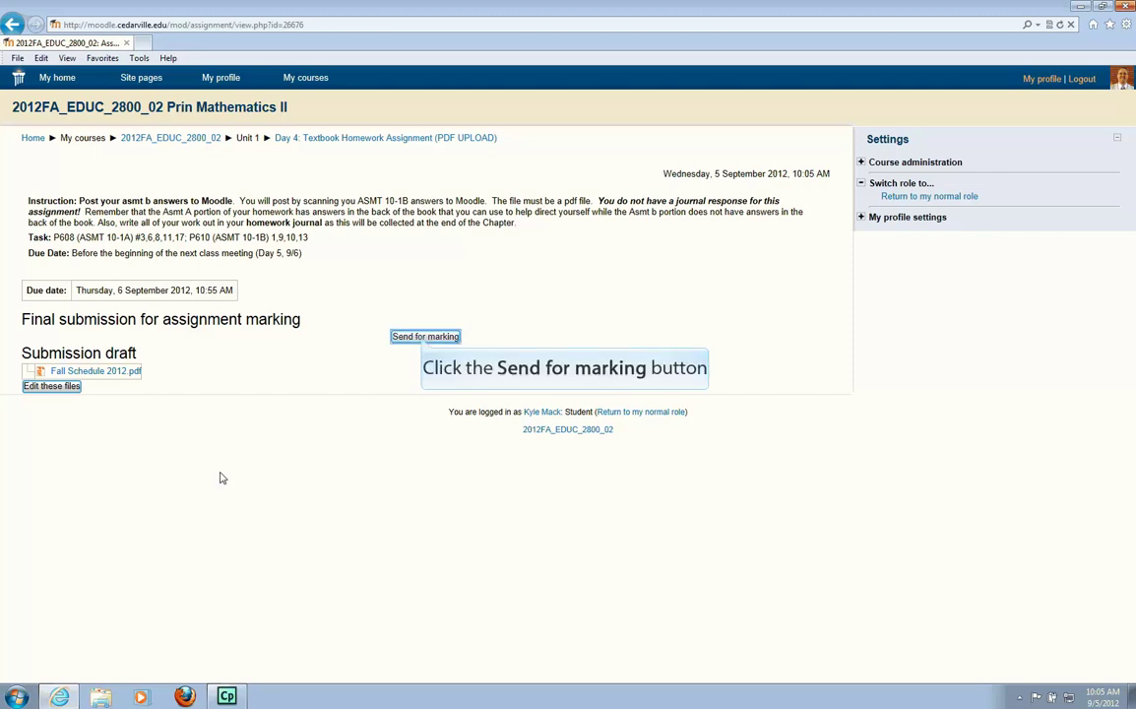
Step: Send the Day 4 homework for marking and confirm with Continue
{"action": "left_click", "coordinate": [424, 337]}
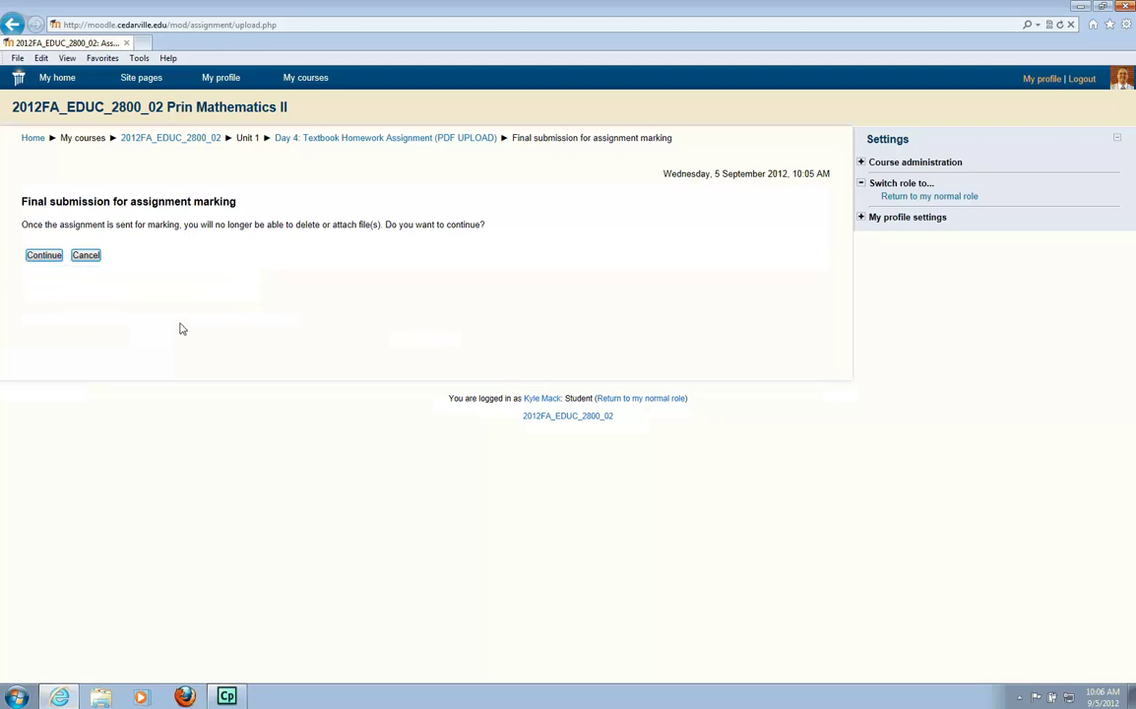
{"action": "left_click", "coordinate": [46, 259]}
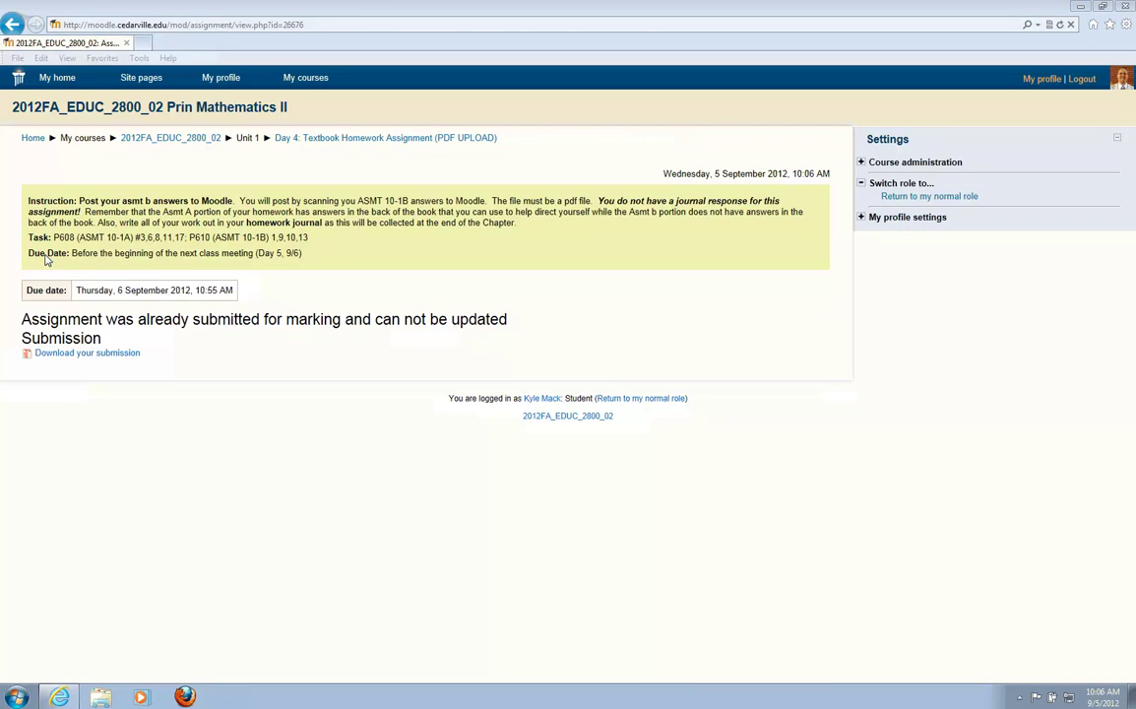